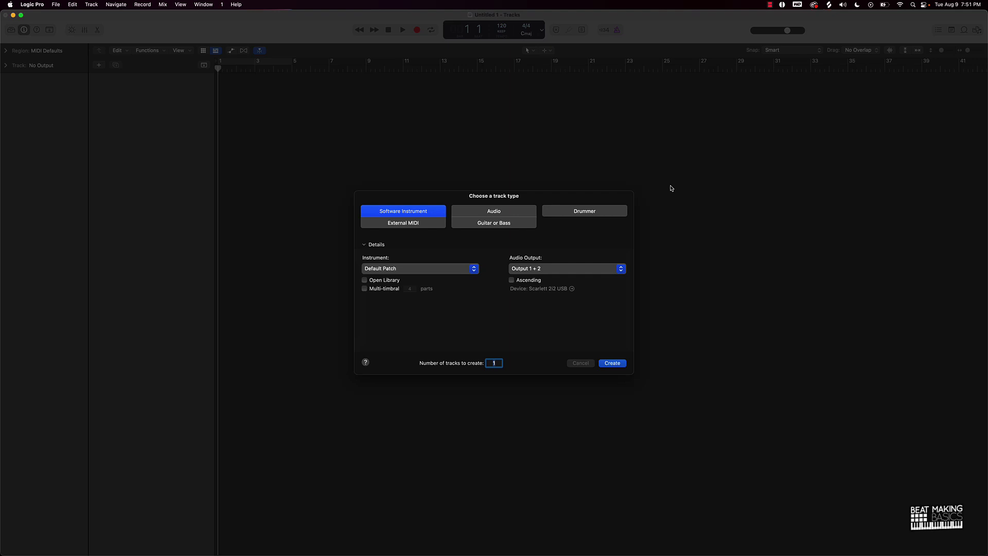
- Create a new software instrument track with Alchemy chosen as its instrument
left_click(451, 268)
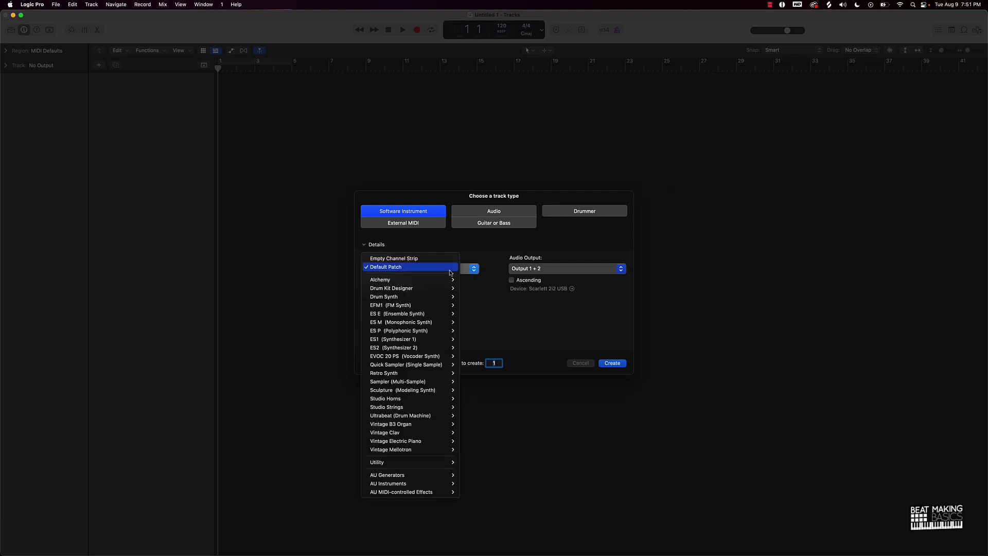
key("Escape")
left_click(422, 269)
left_click(408, 271)
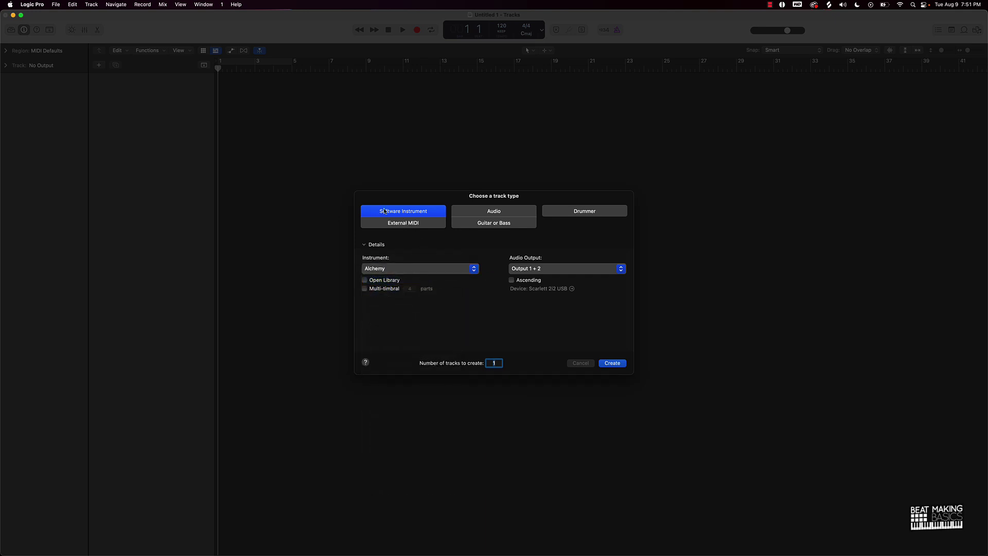
left_click(613, 364)
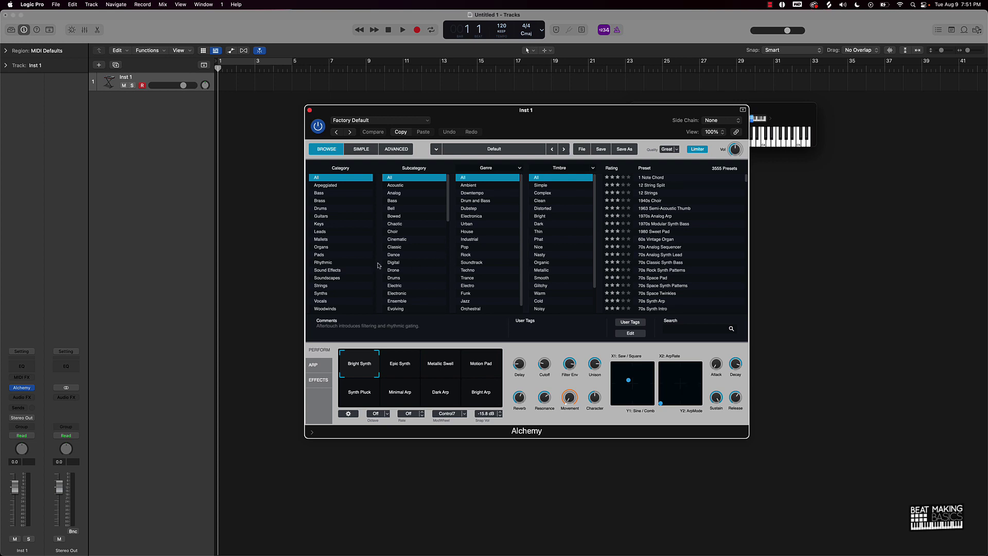
- Filter Alchemy's presets to the Bell subcategory, load Chiming Bells, and close the plugin window
left_click(392, 208)
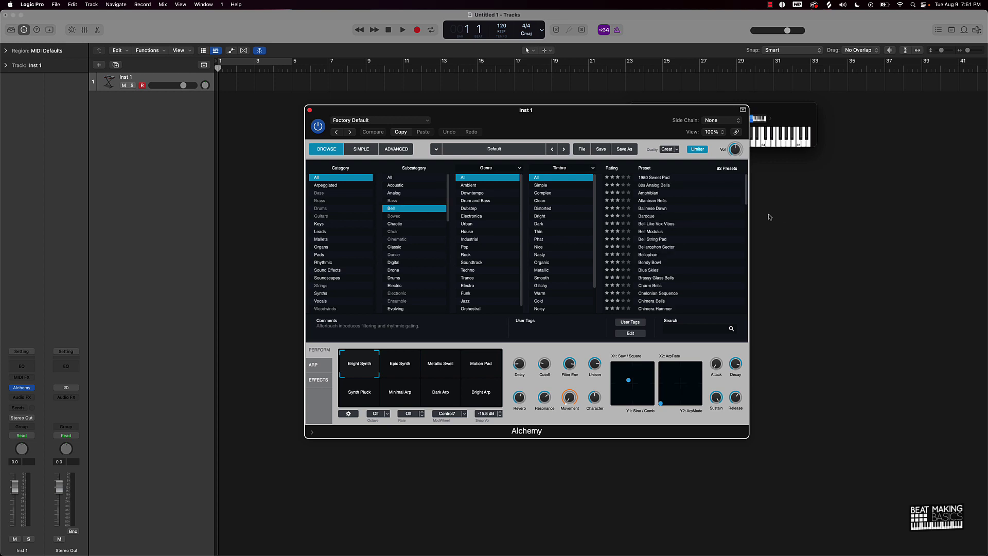
left_click(653, 200)
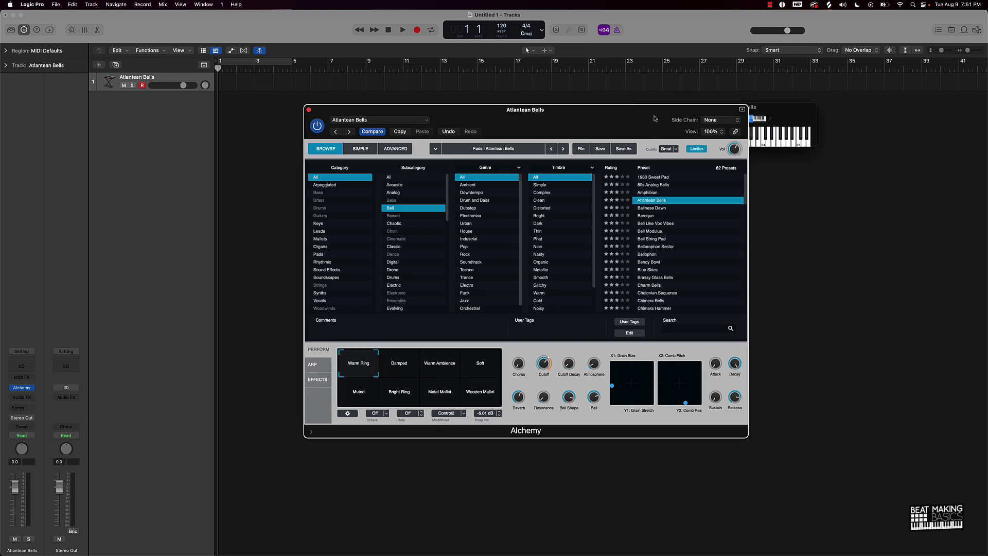
left_click_drag(654, 118, 498, 112)
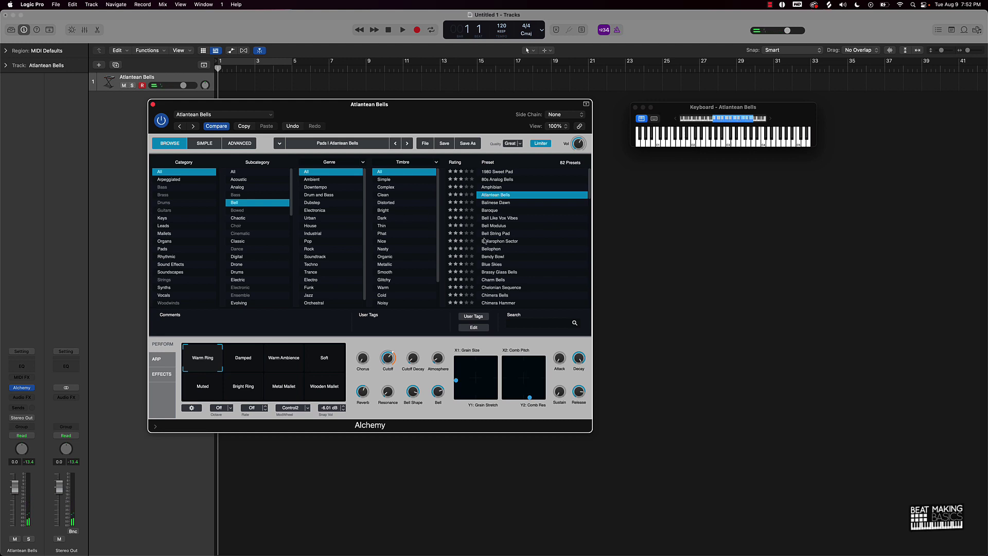
scroll(512, 286, "down", 3)
scroll(513, 286, "down", 1)
left_click(503, 240)
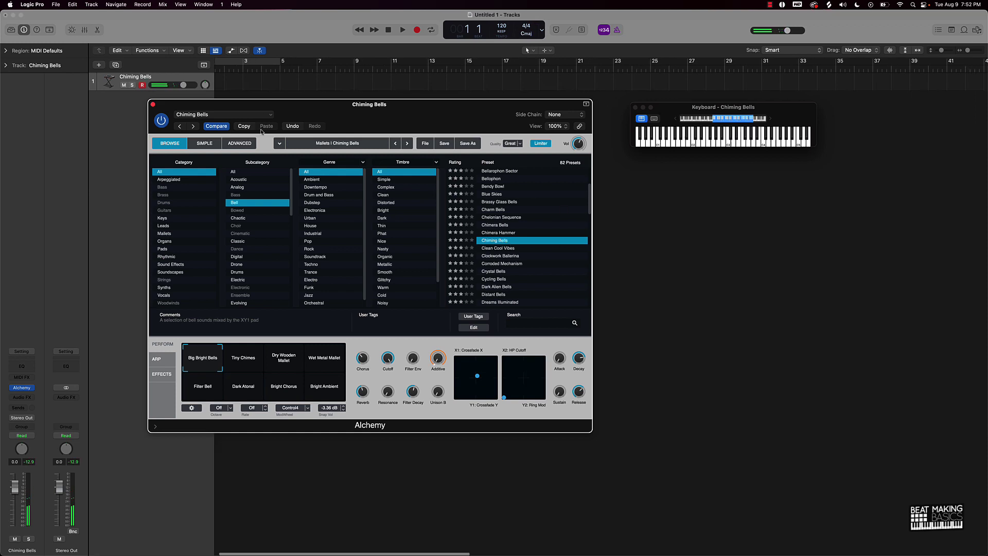
left_click(153, 104)
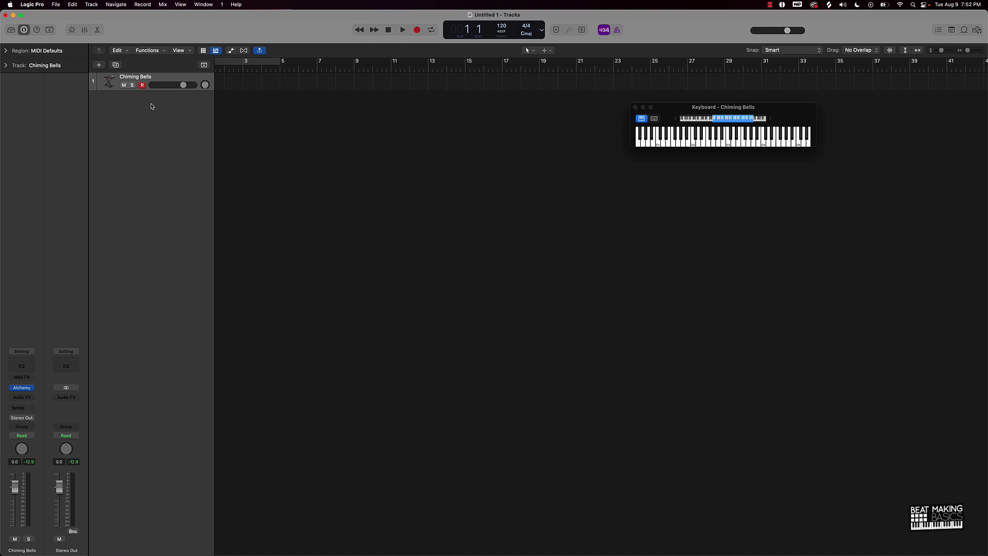
- Show the Step Sequencer in an enlarged editor pane, leaving the key at C
left_click(97, 31)
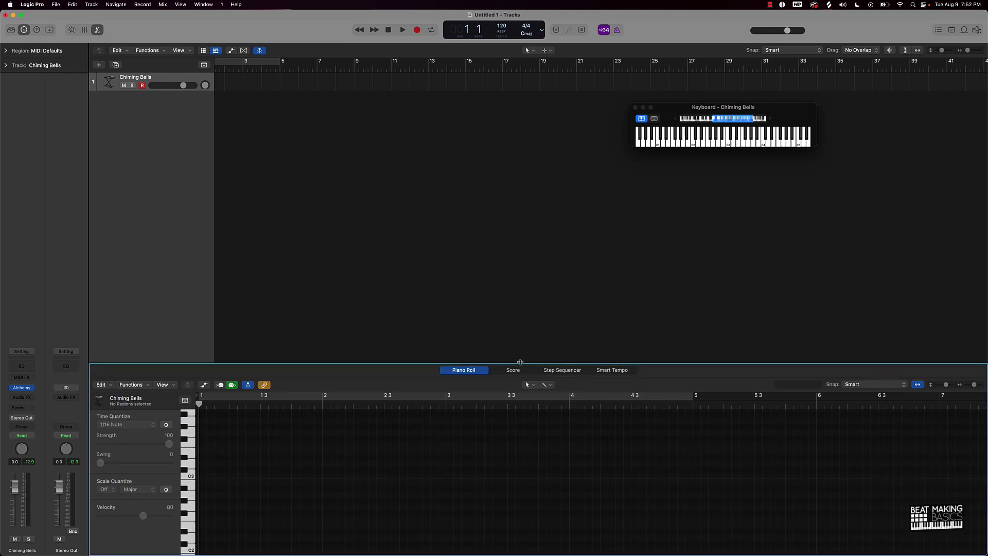
left_click_drag(520, 362, 521, 212)
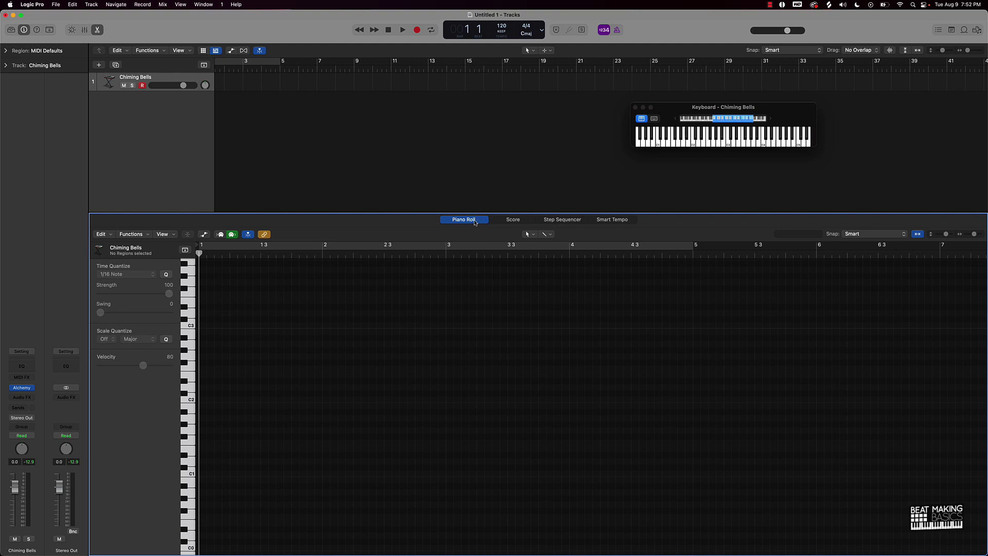
left_click(565, 221)
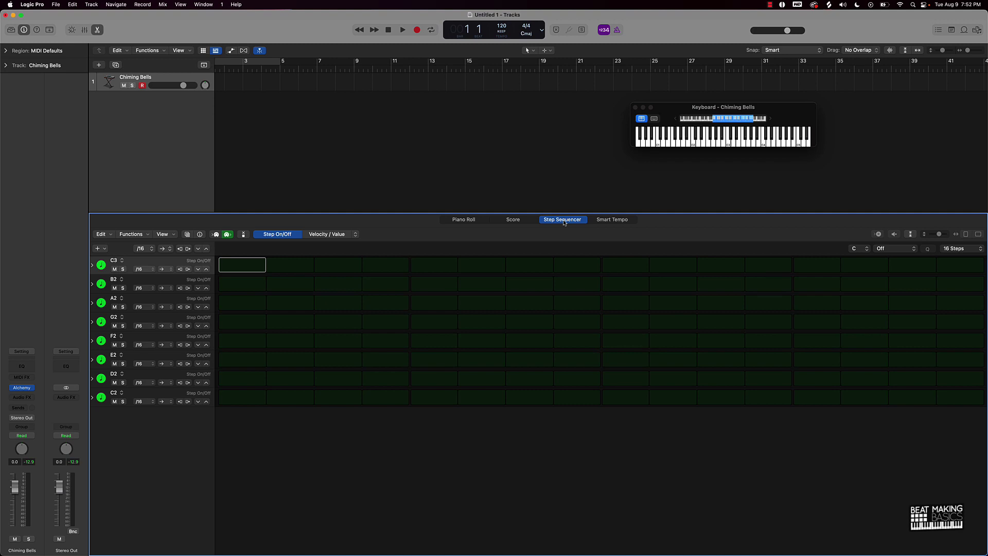
left_click(860, 250)
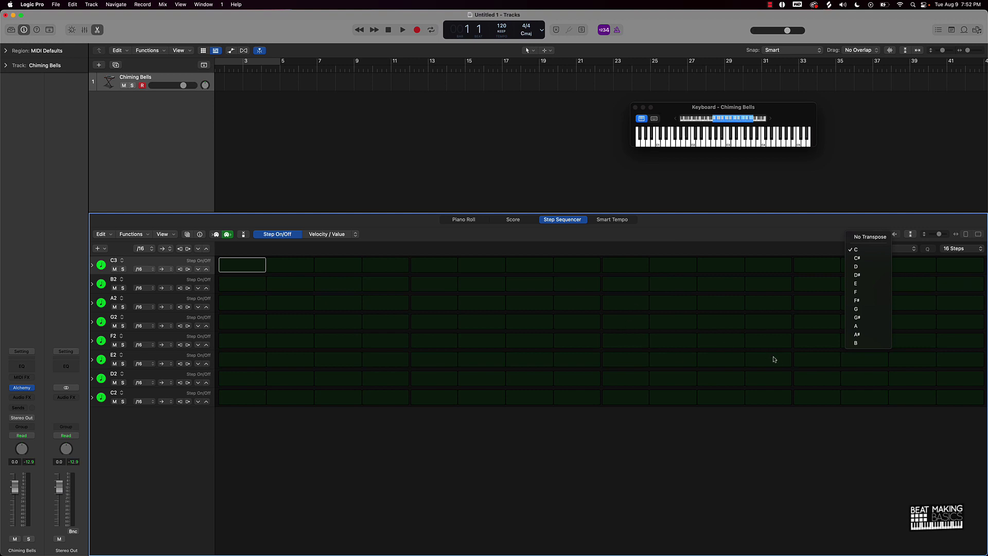
left_click(814, 251)
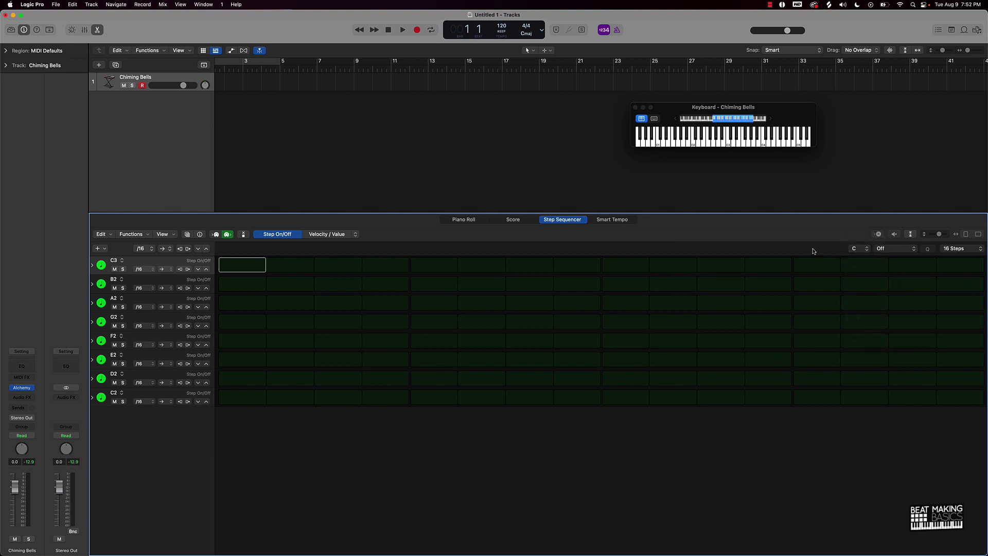
left_click(904, 252)
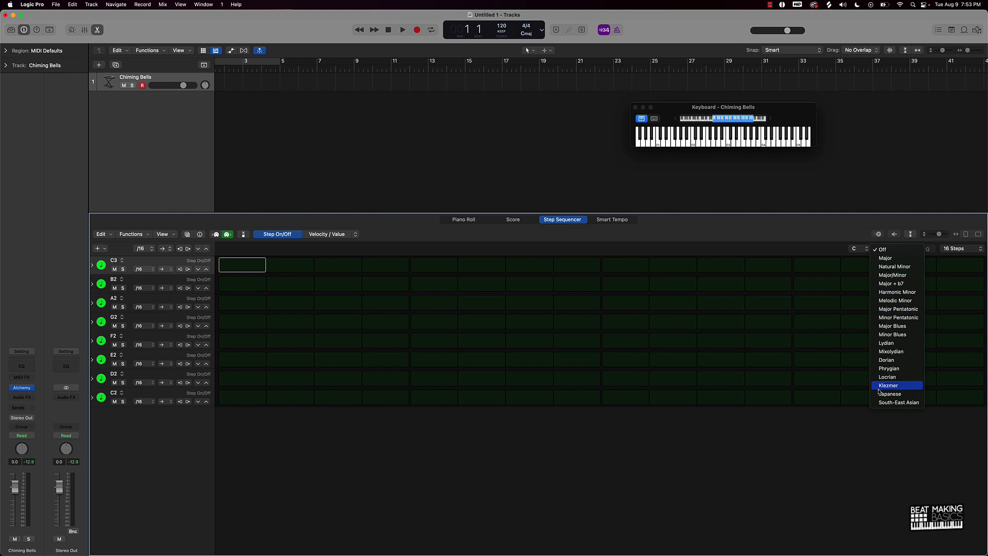
- Set the scale to Major, enter a descending C3-to-C2 line on steps 1–8, and play it
left_click(896, 258)
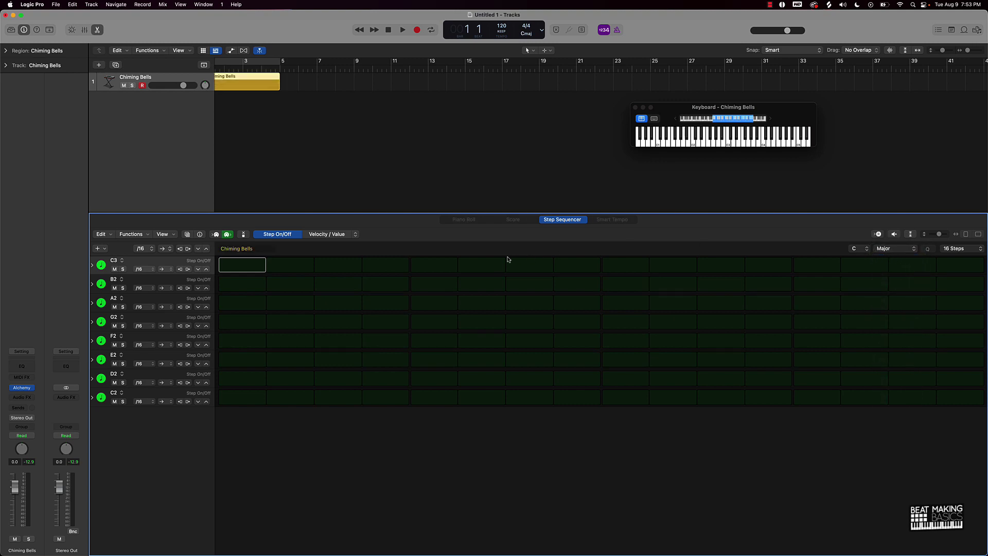
left_click(236, 267)
left_click(291, 284)
left_click(332, 304)
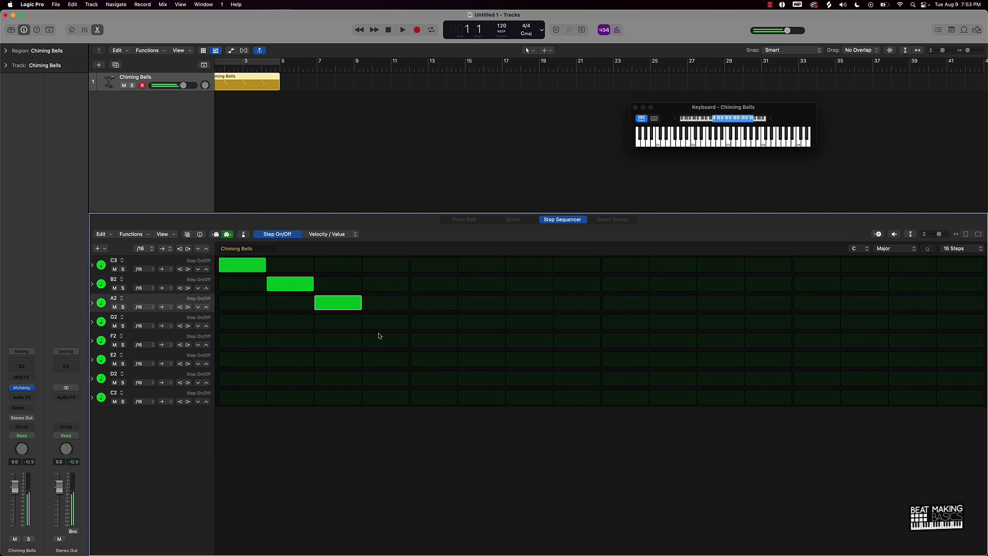
left_click(389, 323)
left_click(435, 341)
left_click(479, 360)
left_click(528, 382)
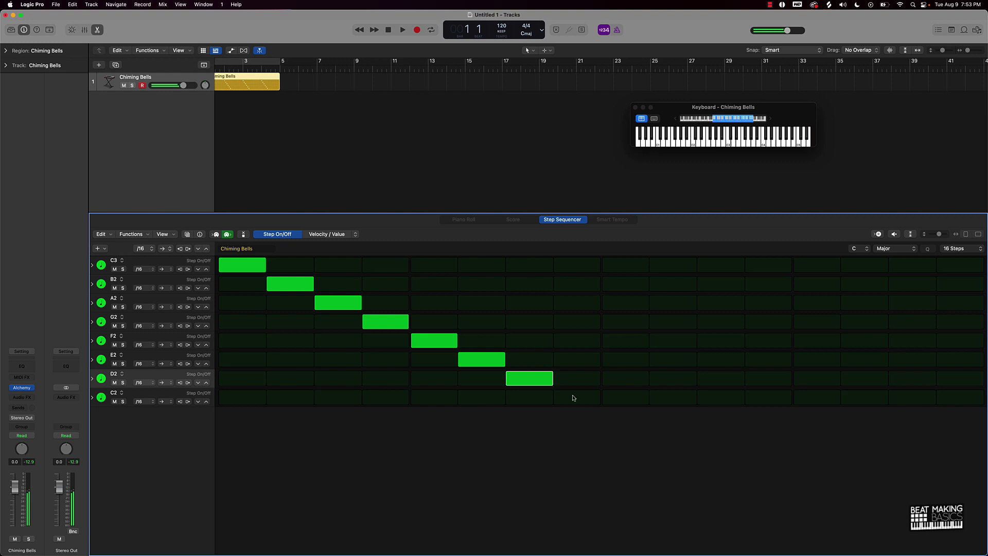
left_click(570, 399)
key("space")
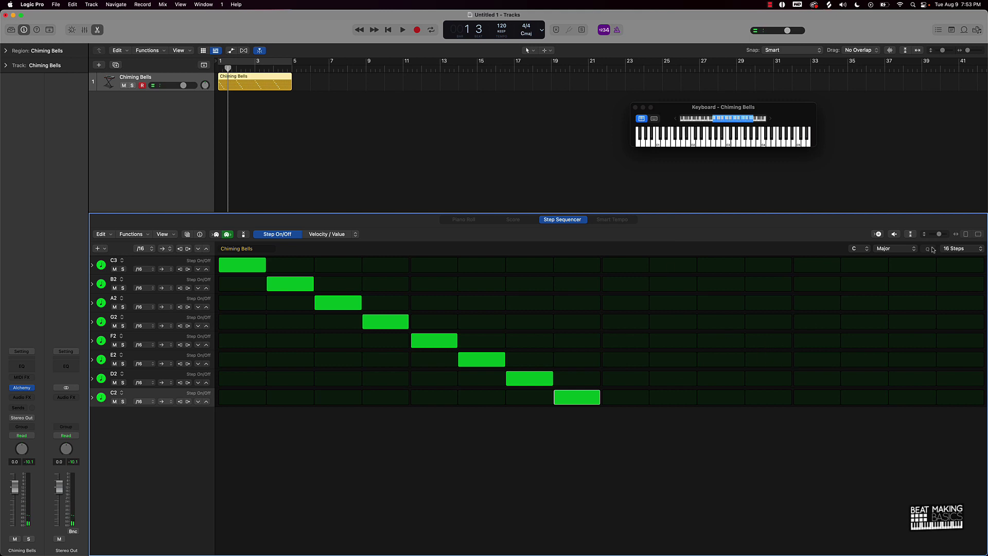
- Audition the pattern in the Natural Minor, Lydian and Mixolydian scales
left_click(898, 253)
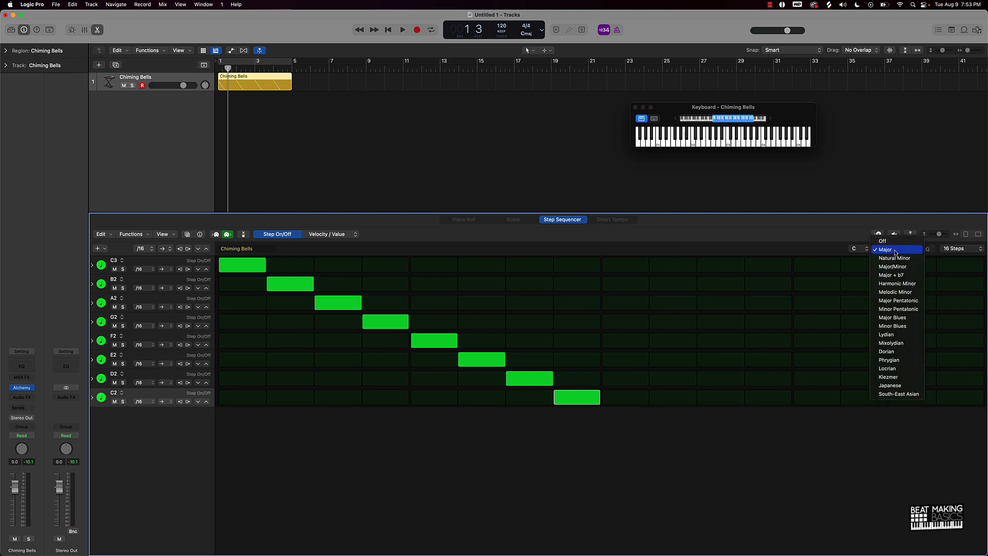
left_click(899, 259)
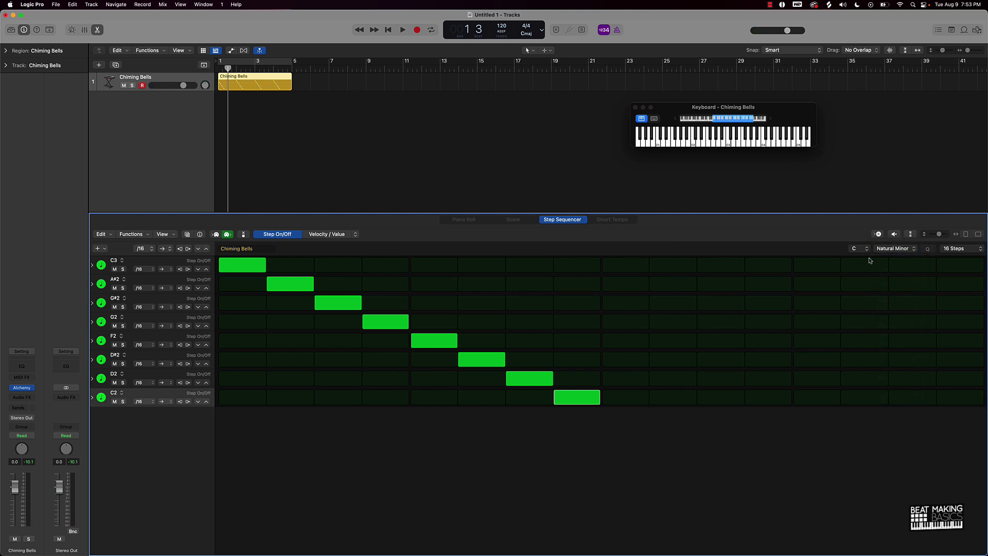
key("space")
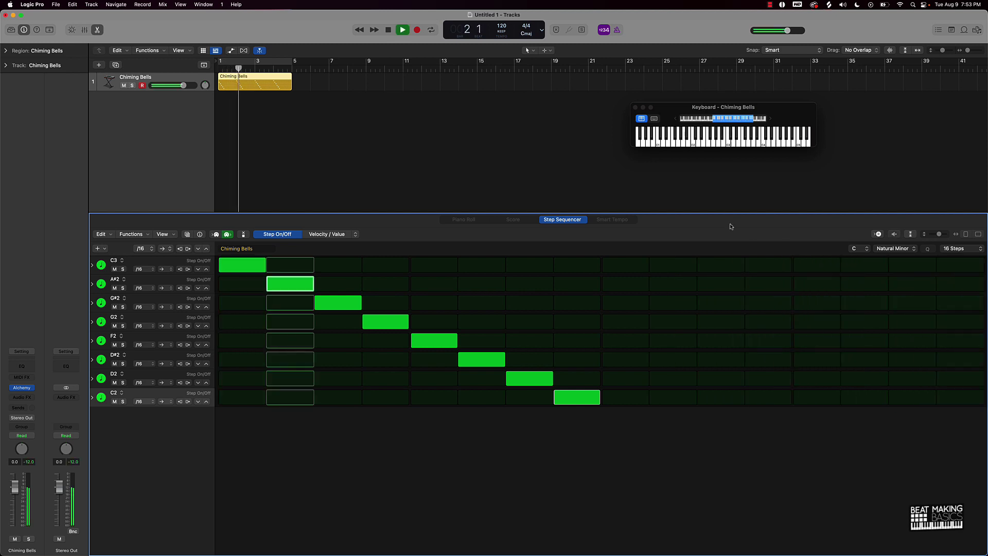
key("space")
left_click(900, 249)
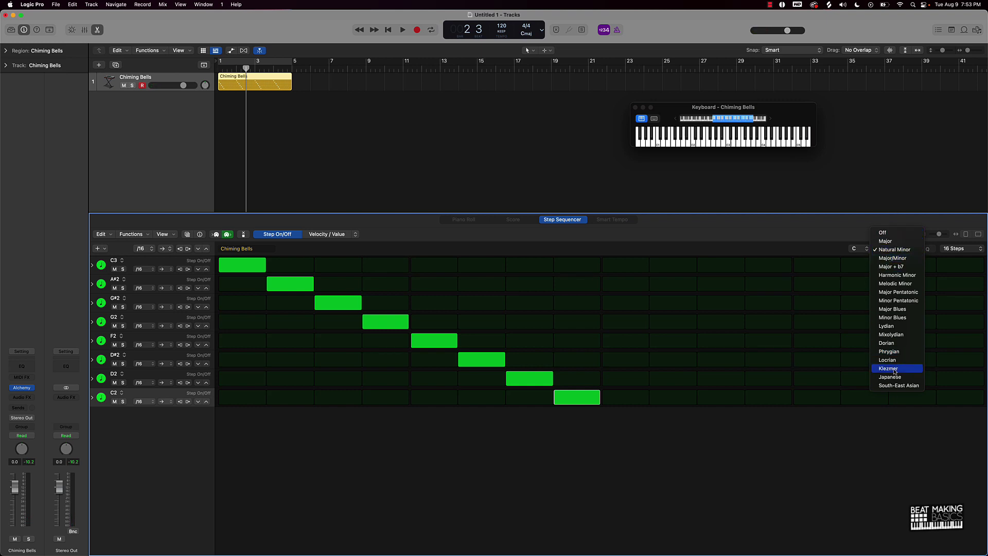
left_click(899, 327)
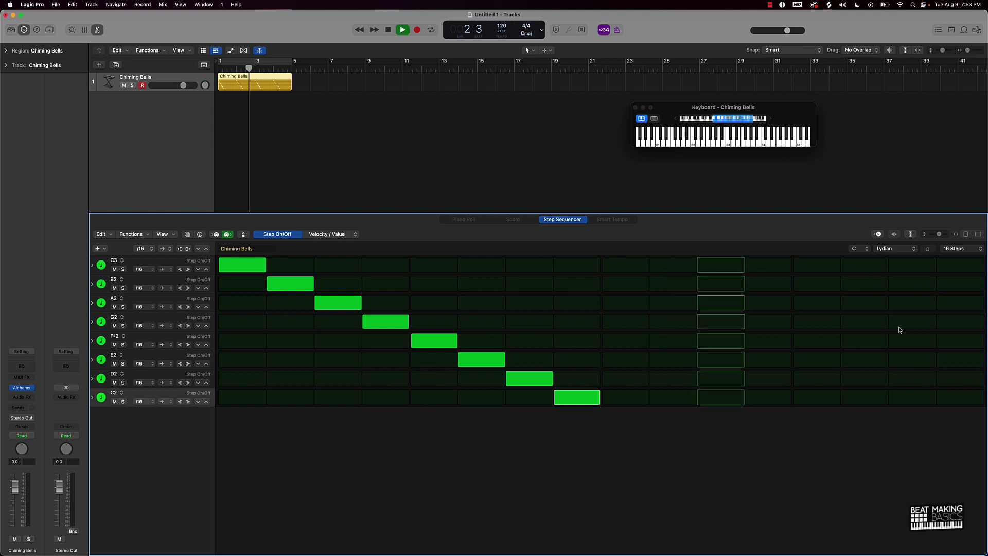
key("space")
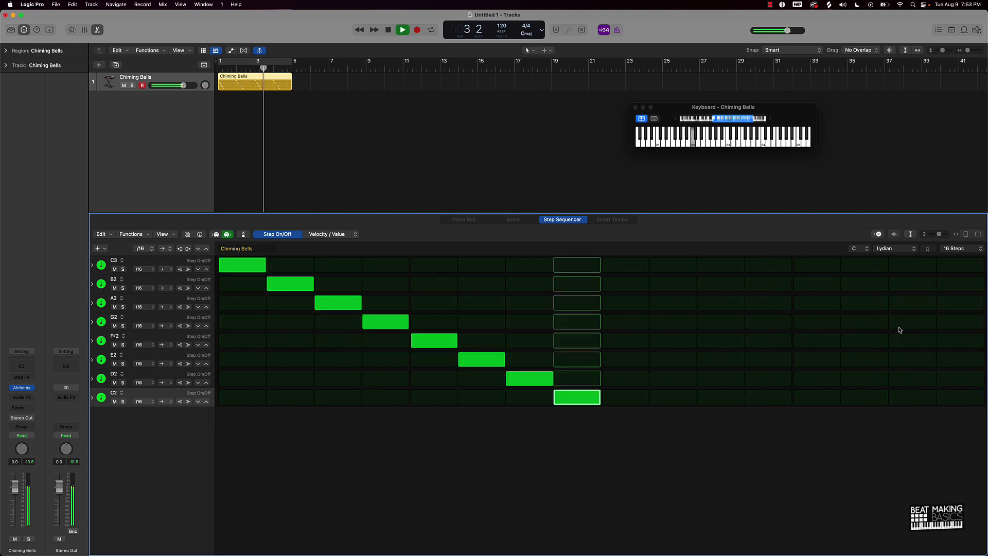
left_click(901, 249)
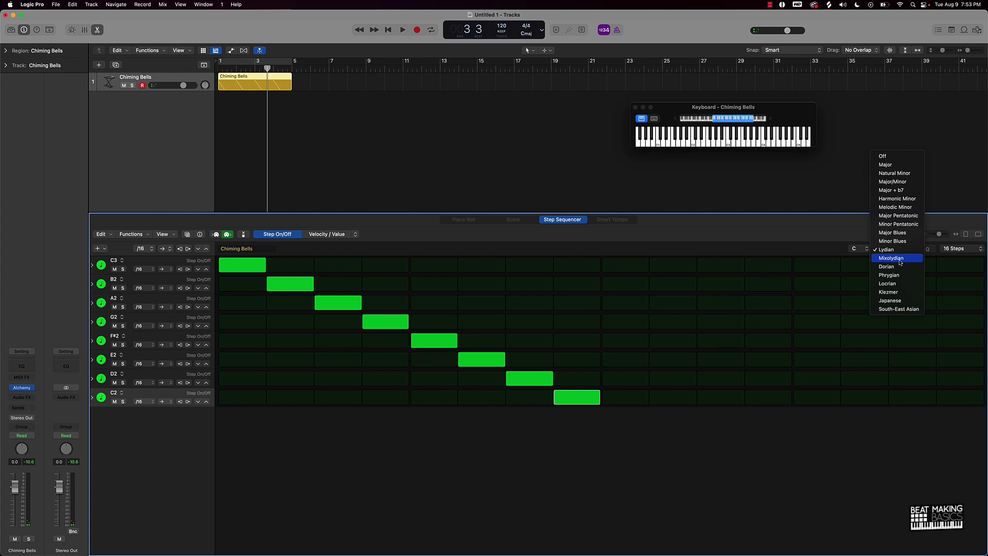
left_click(900, 258)
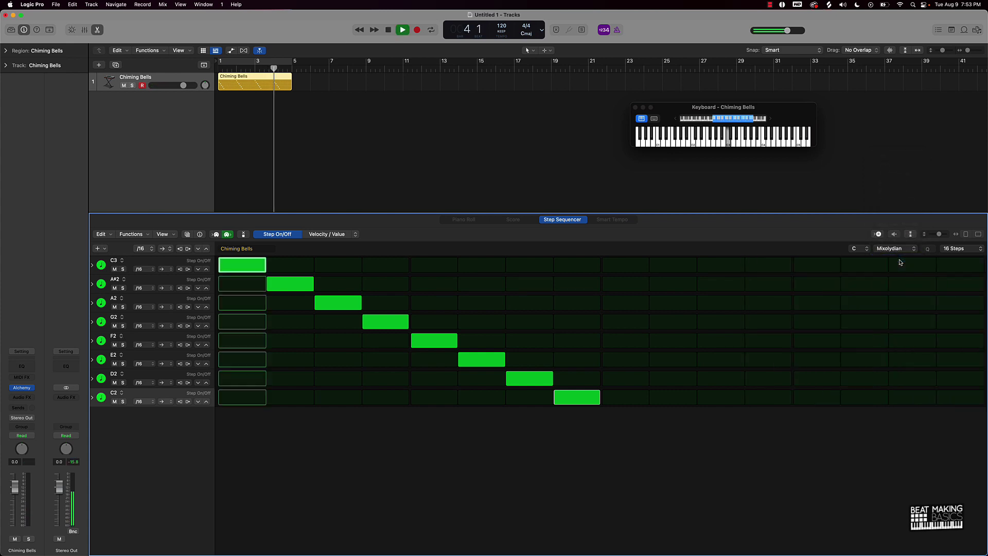
key("space")
- Switch to Dorian and loop playback over bars 1 to 5
left_click(901, 248)
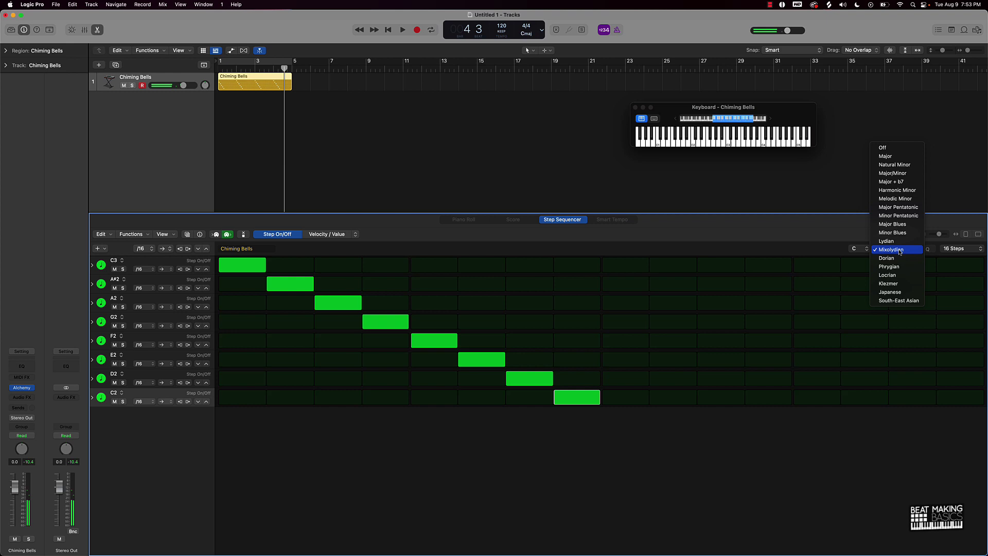
left_click(893, 258)
key("space")
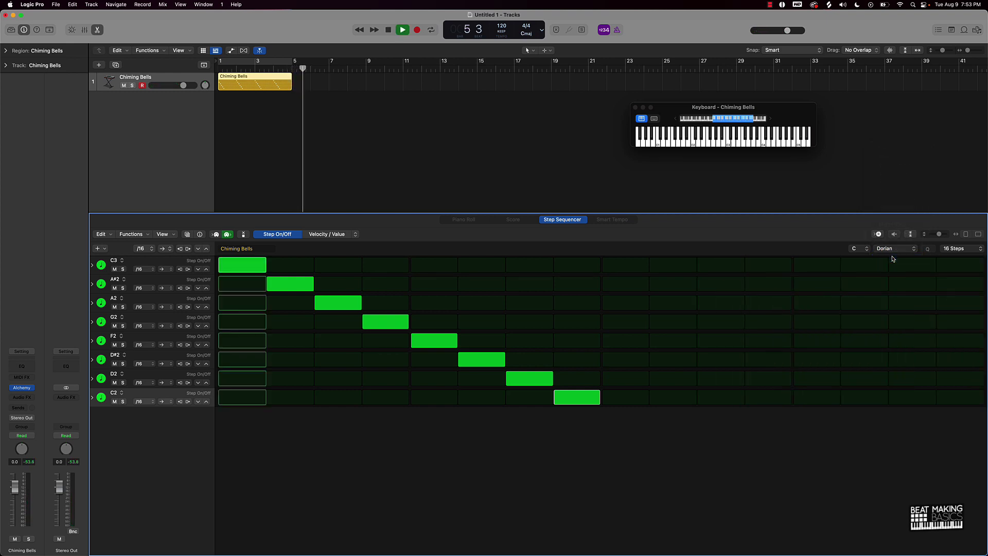
key("space")
left_click(267, 78)
key("c")
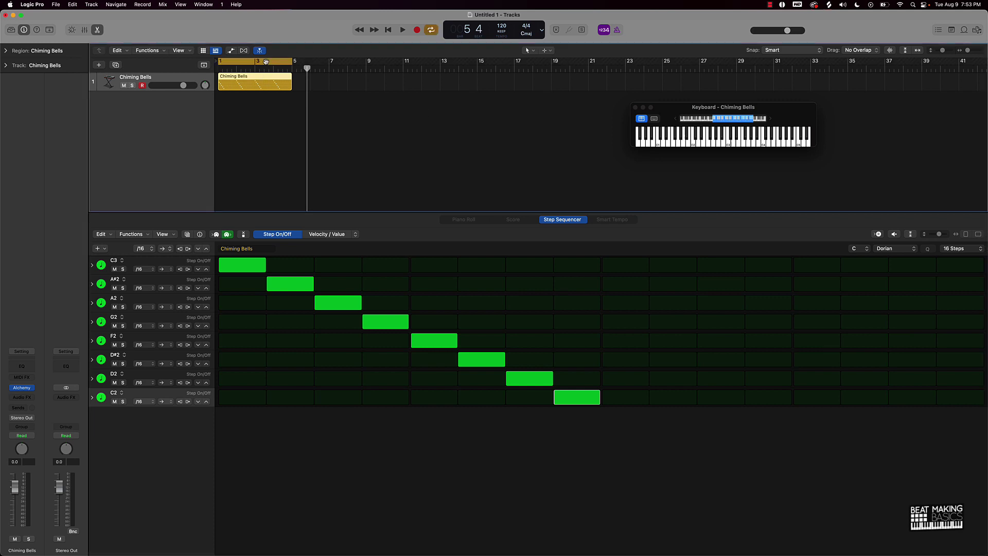
key("space")
key("space")
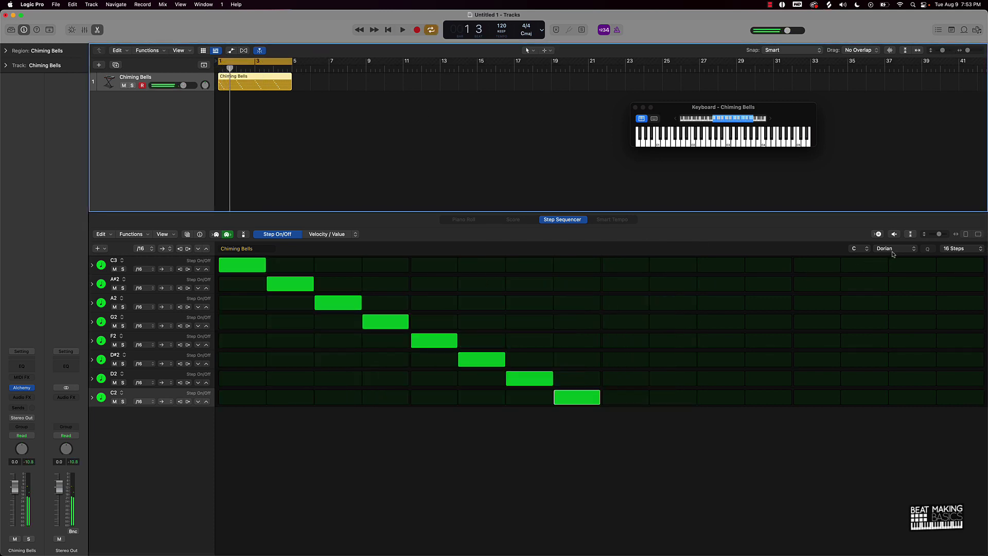
- Audition the pattern in the Phrygian, Locrian and Klezmer scales
left_click(887, 249)
left_click(889, 258)
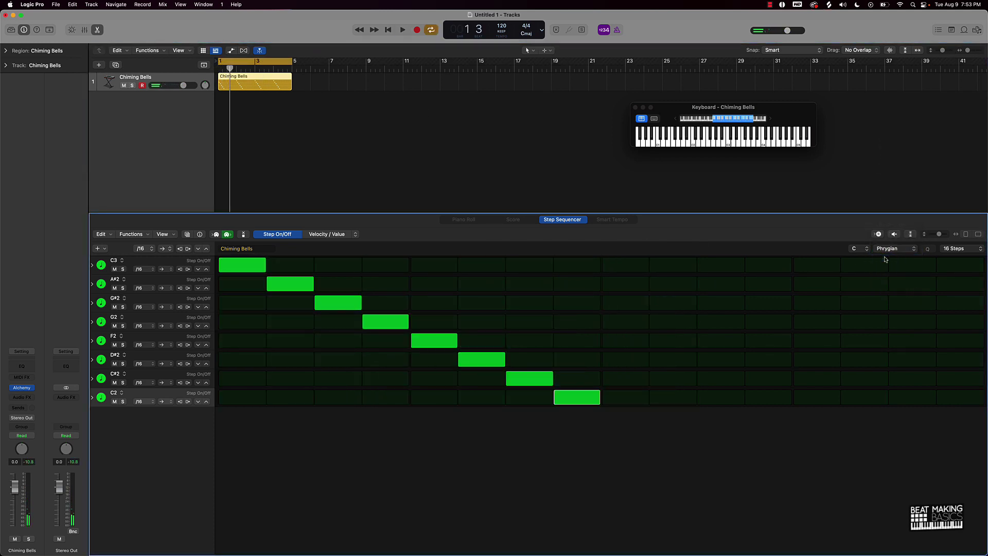
key("space")
left_click(889, 249)
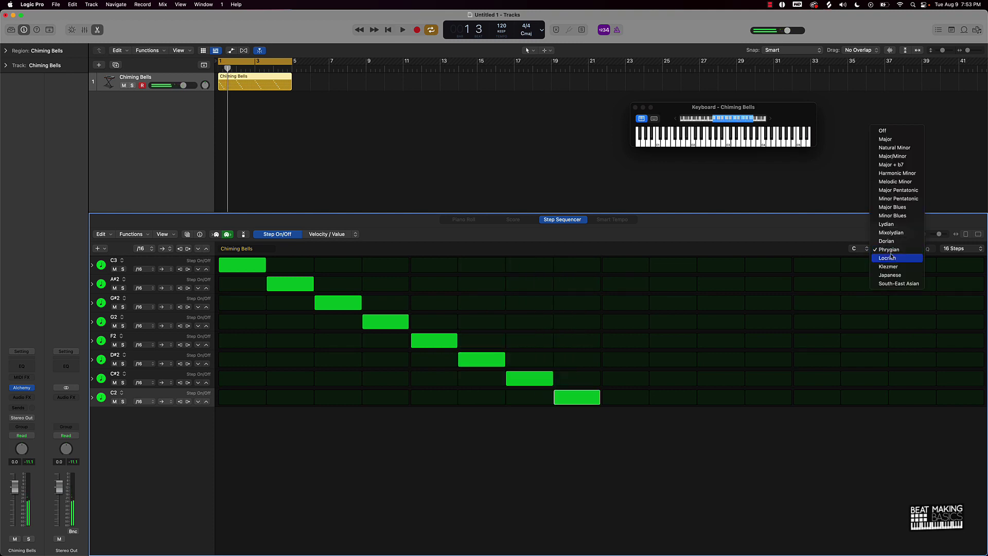
left_click(890, 257)
key("space")
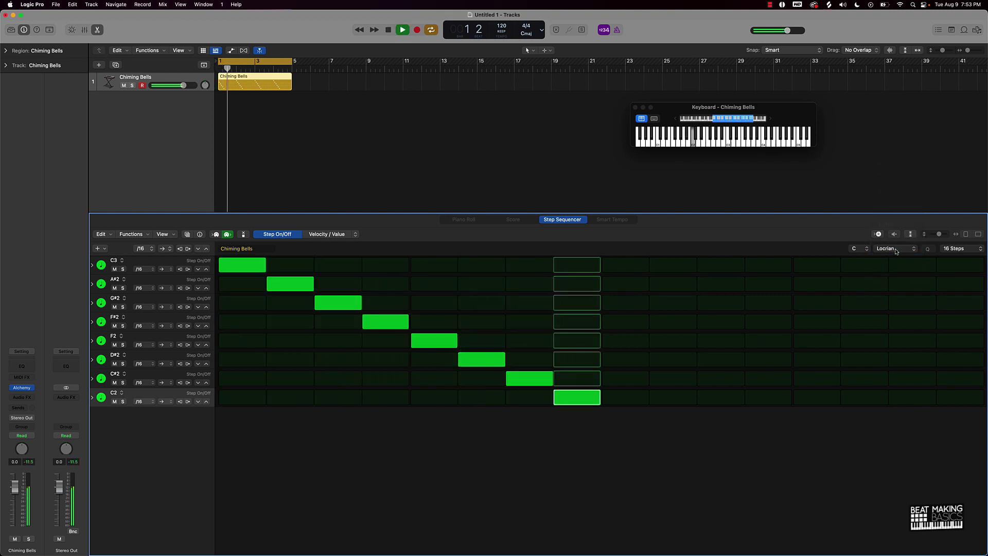
left_click(896, 251)
left_click(891, 255)
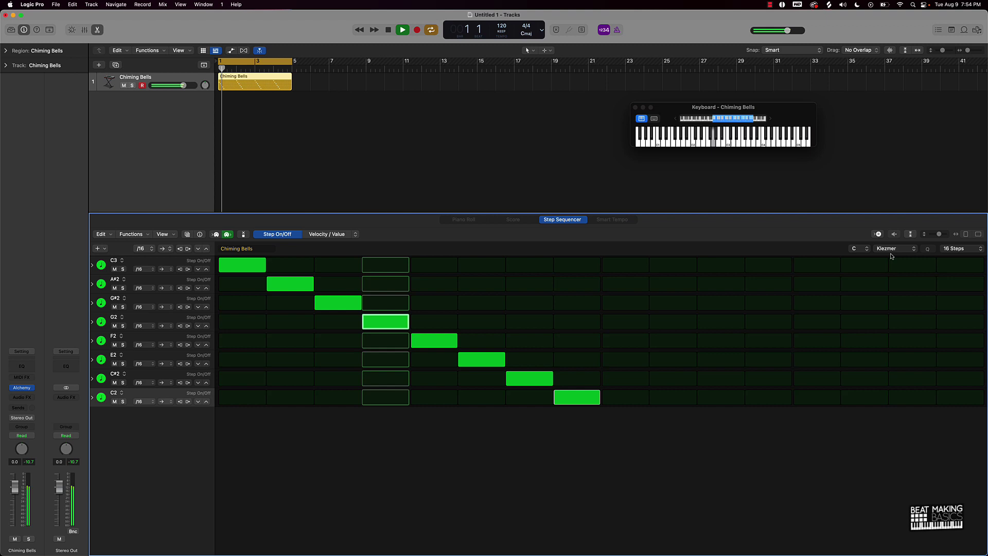
key("space")
- Audition the Japanese scale, then settle on South-East Asian
left_click(892, 252)
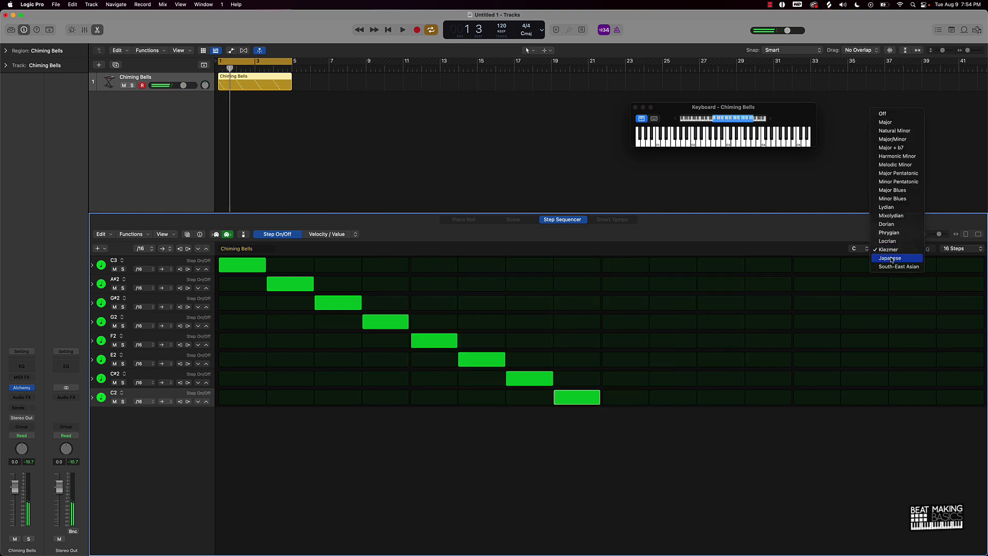
left_click(892, 259)
key("space")
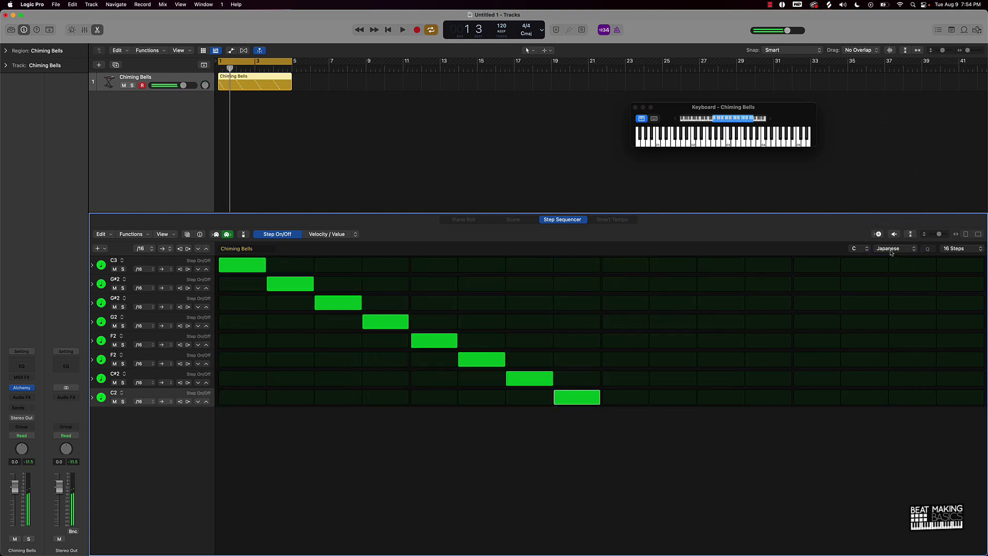
left_click(891, 252)
left_click(893, 258)
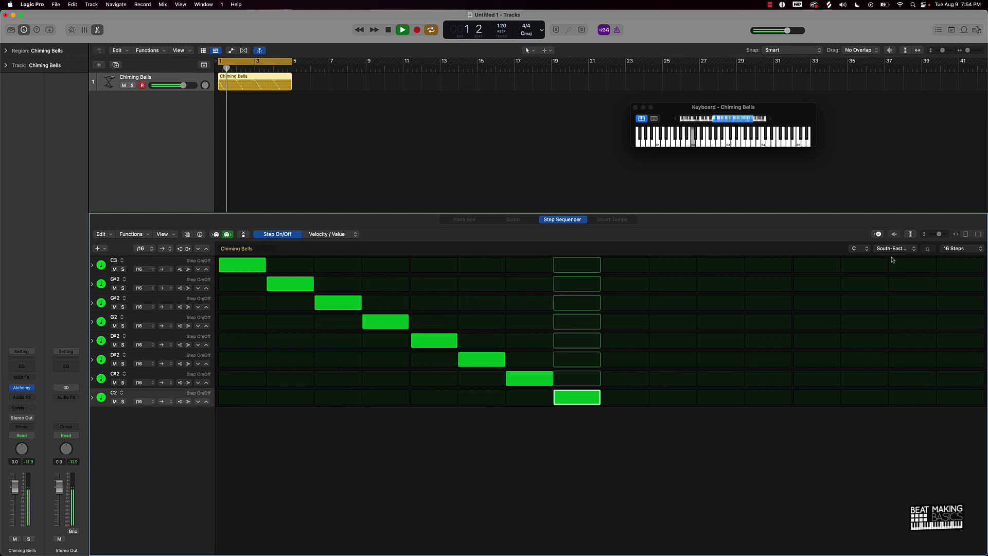
key("space")
left_click(893, 252)
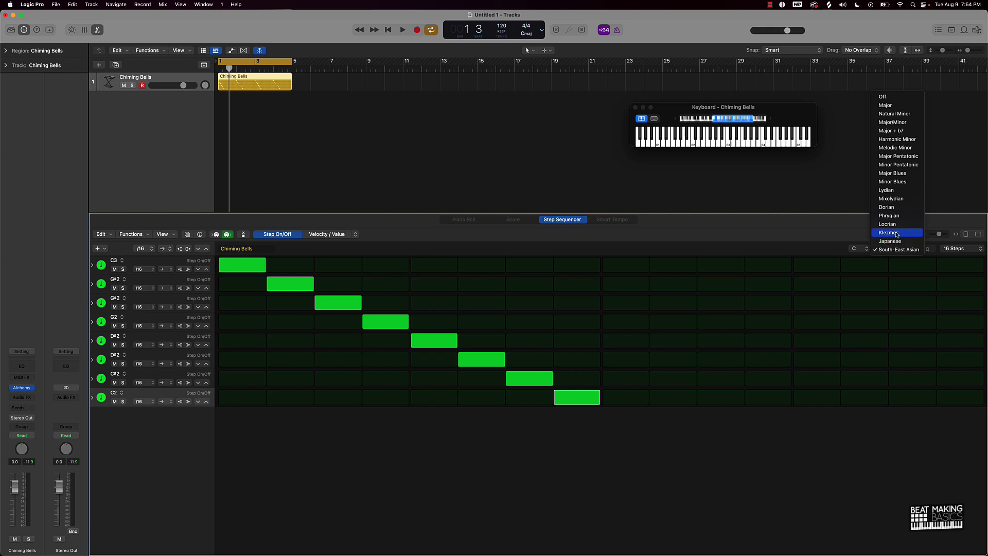
- Switch back to Klezmer, audition it, and clear all diagonal steps, keeping the key at C
left_click(896, 233)
key("space")
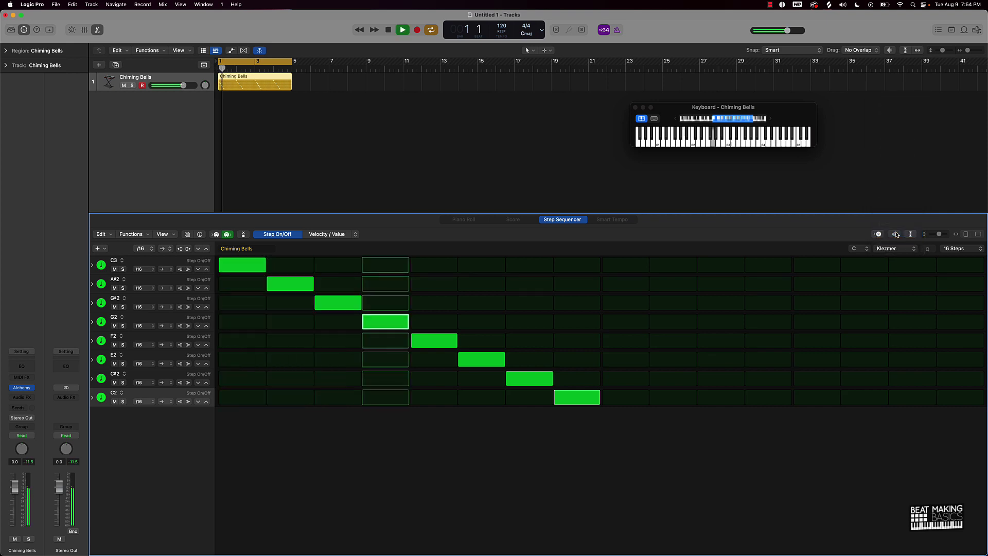
key("space")
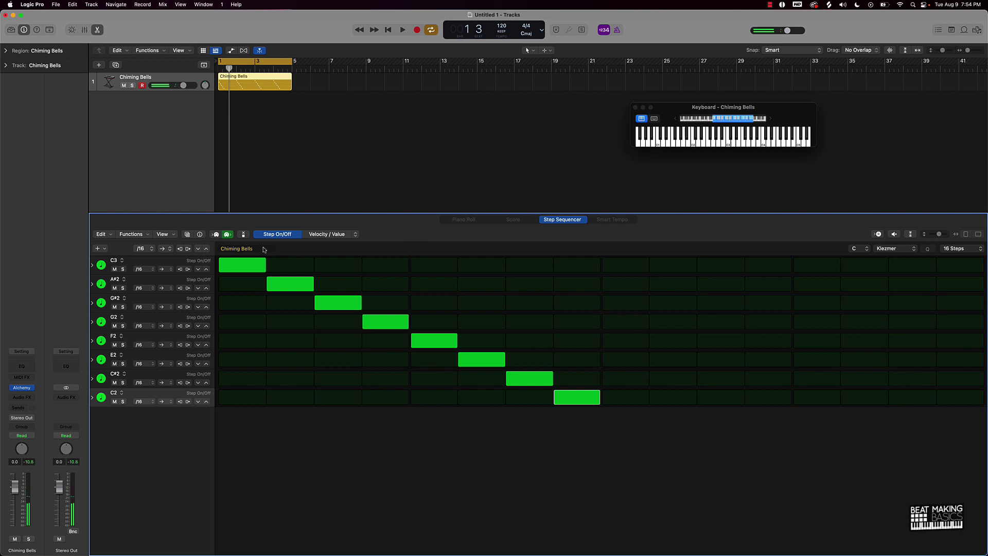
left_click_drag(238, 266, 524, 395)
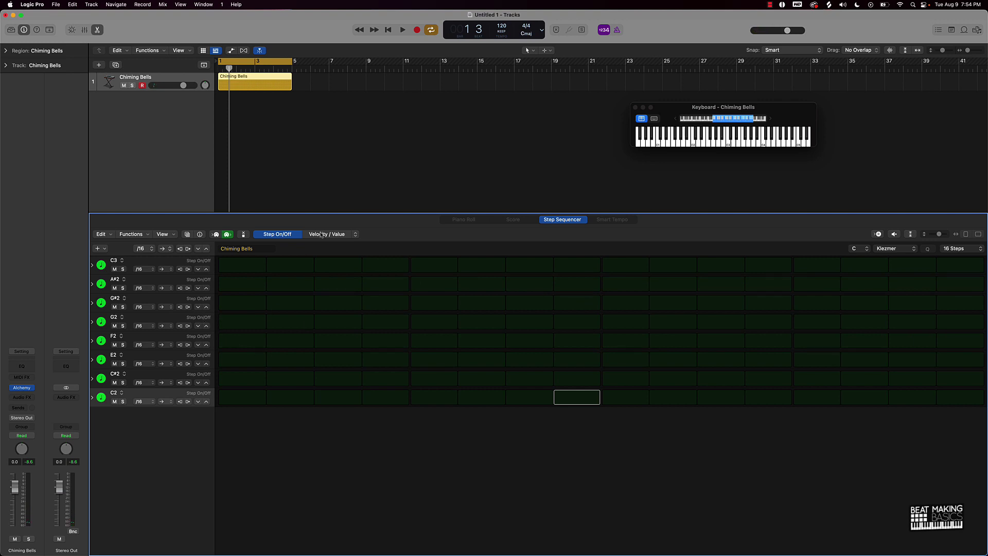
left_click(863, 253)
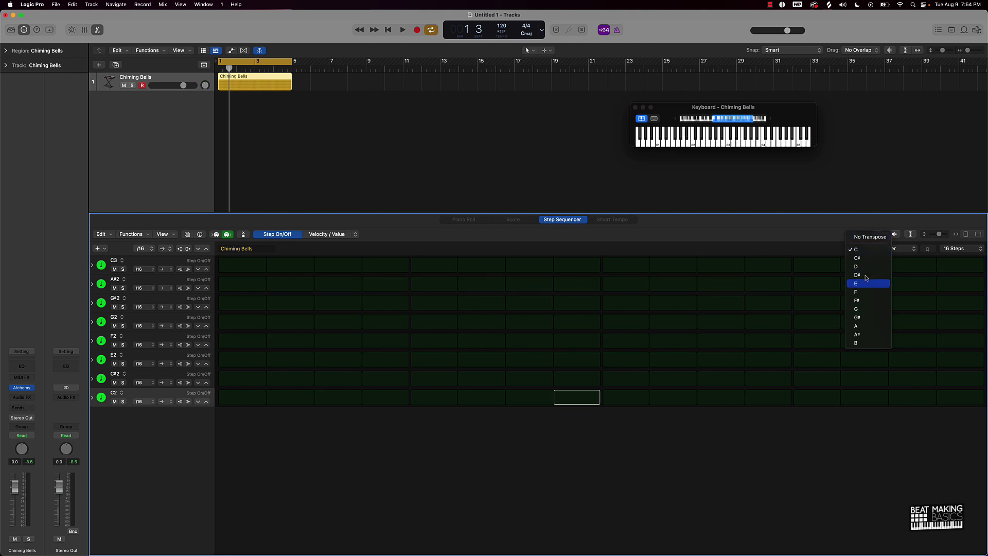
left_click(760, 241)
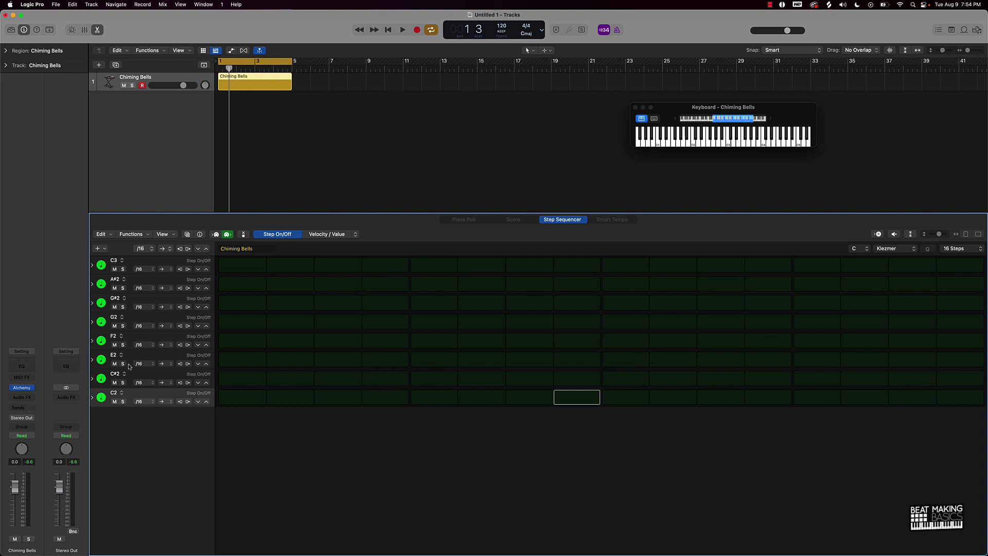
- Enter steps 1–10 of the melody: C2, G#2, F2, C3, E2, G2, C2, F2, E2, A#2
left_click(239, 397)
left_click(308, 308)
left_click(333, 343)
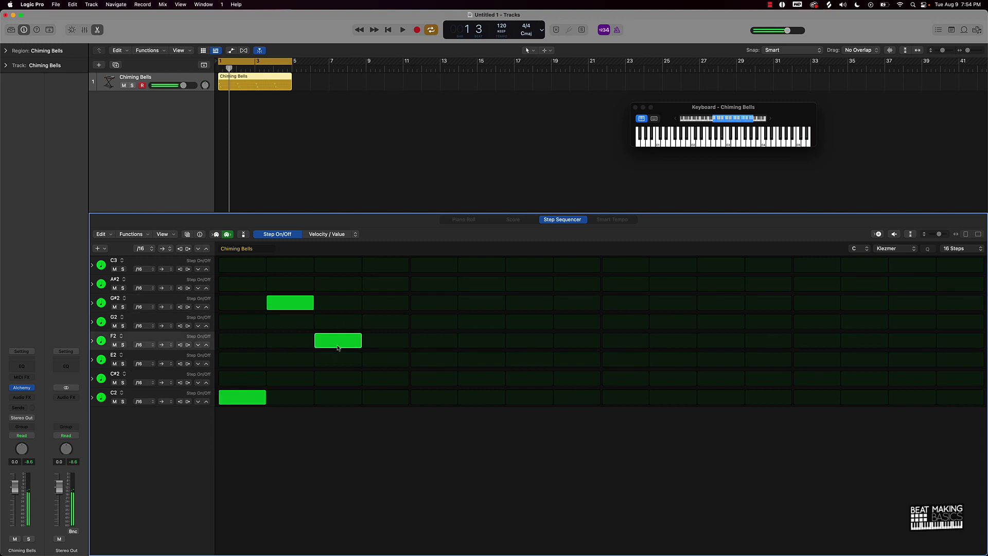
left_click(401, 273)
left_click(439, 357)
left_click(484, 325)
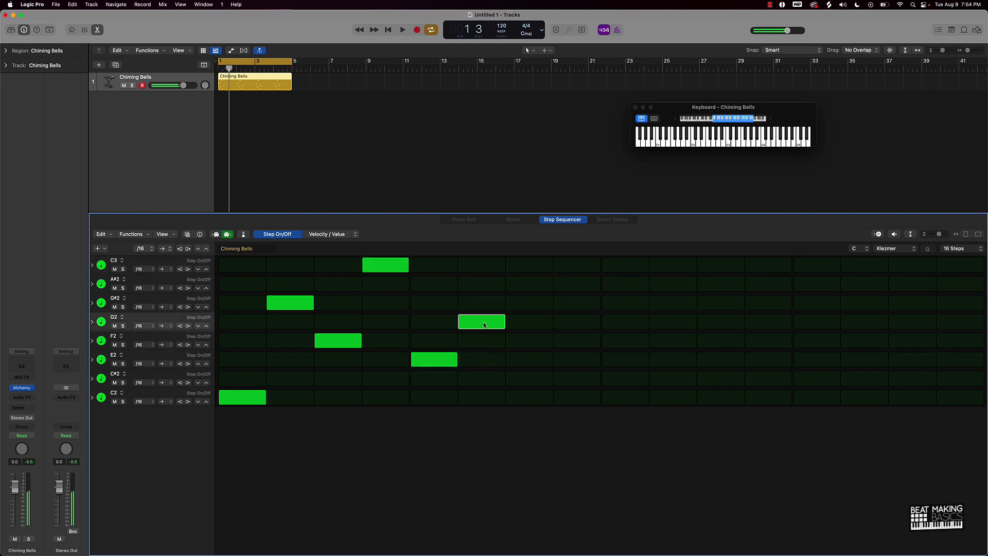
left_click(533, 395)
left_click(587, 341)
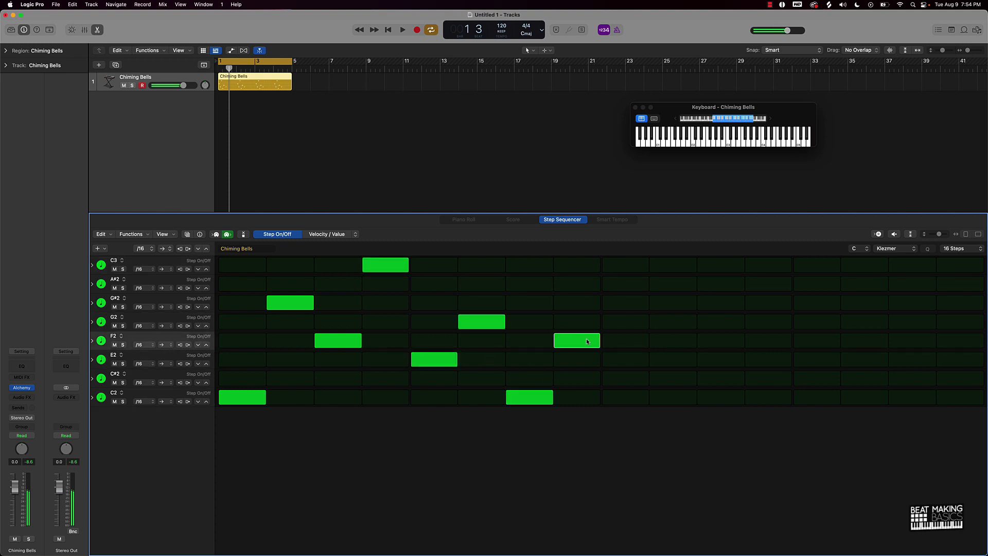
left_click(627, 361)
left_click(667, 283)
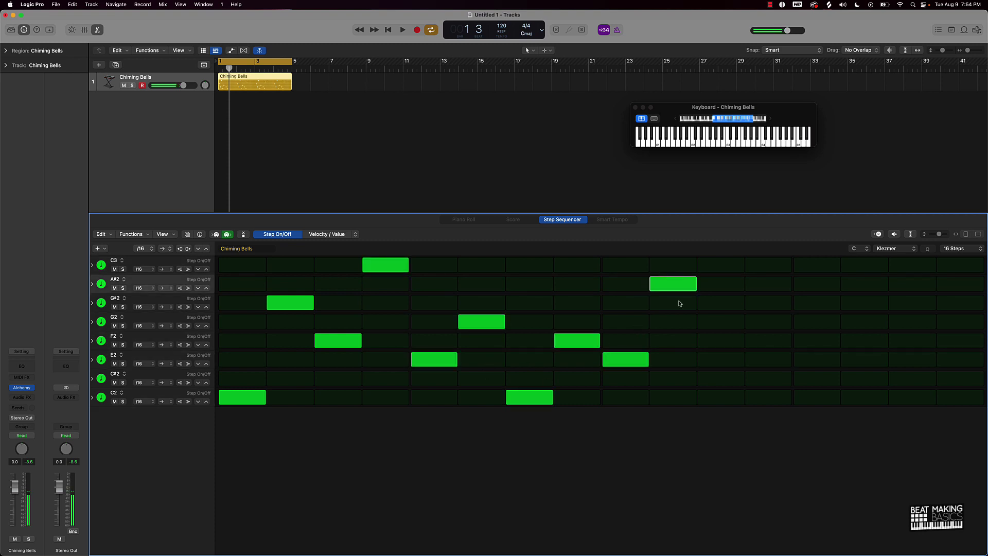
- Enter steps 11–16 as G2, E2, F2, G#2, C3, F2, fixing mistakes, and play the melody
left_click(731, 325)
left_click(769, 359)
left_click(824, 340)
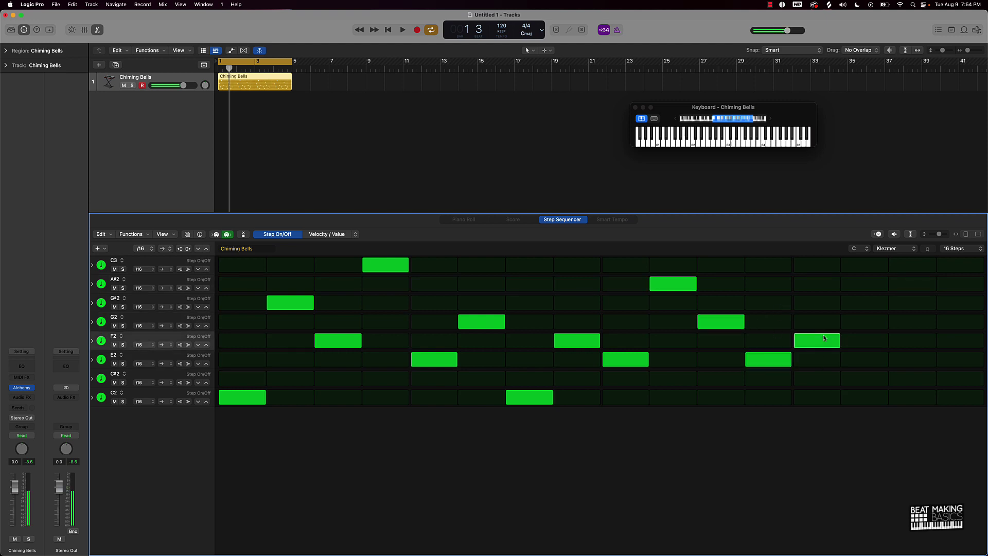
left_click(864, 283)
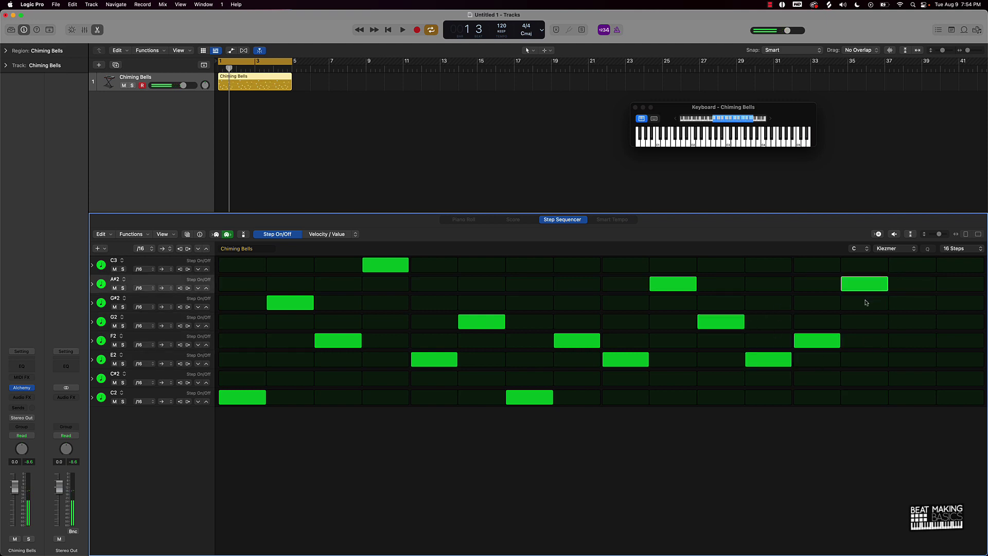
left_click(866, 302)
left_click(865, 283)
left_click(910, 267)
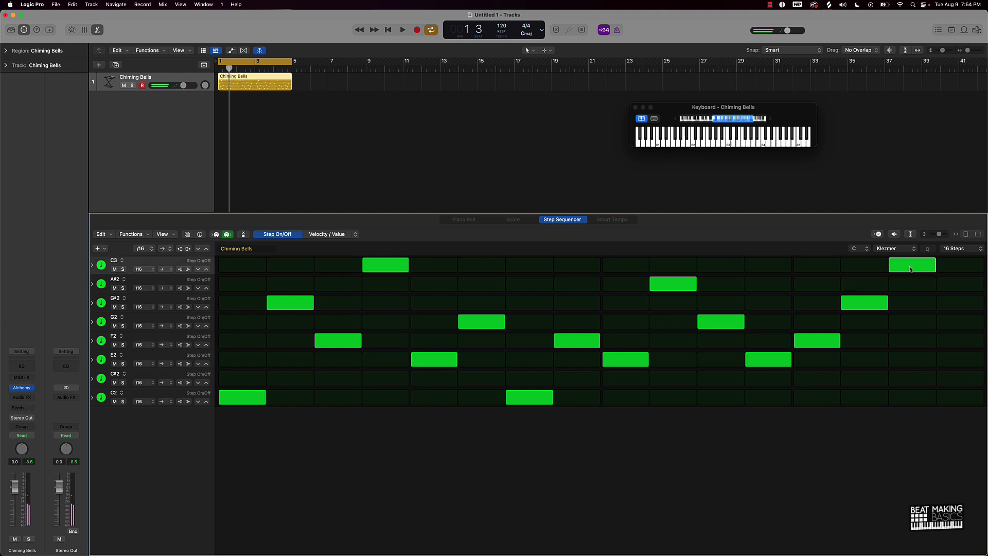
left_click(959, 322)
left_click(958, 324)
left_click(939, 342)
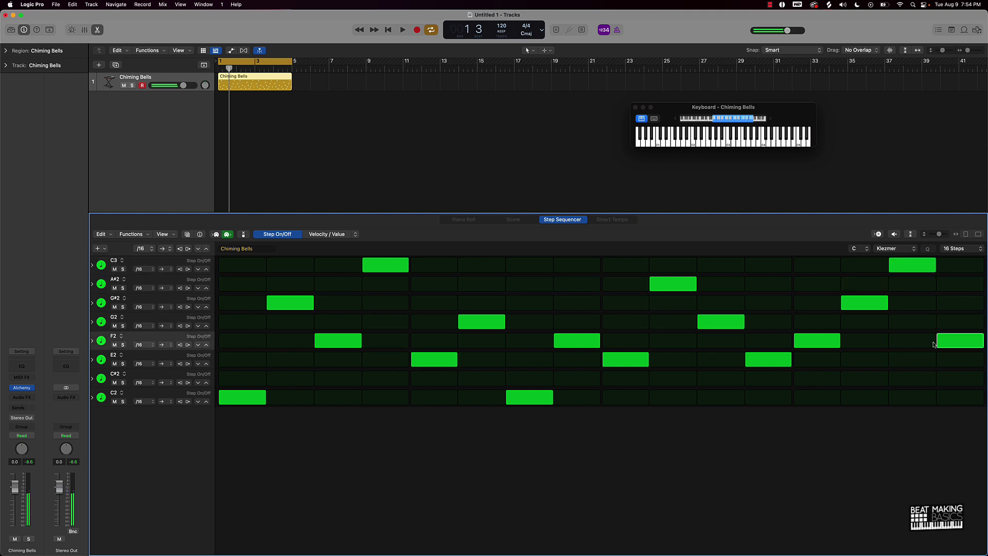
key("space")
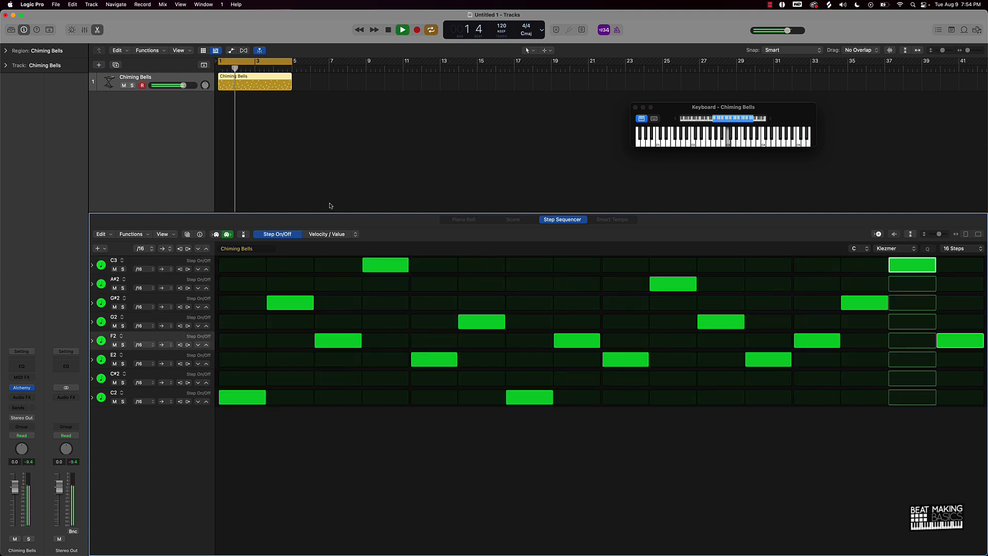
- Drag the project tempo down from 120 to 69 BPM and play the slower melody
key("space")
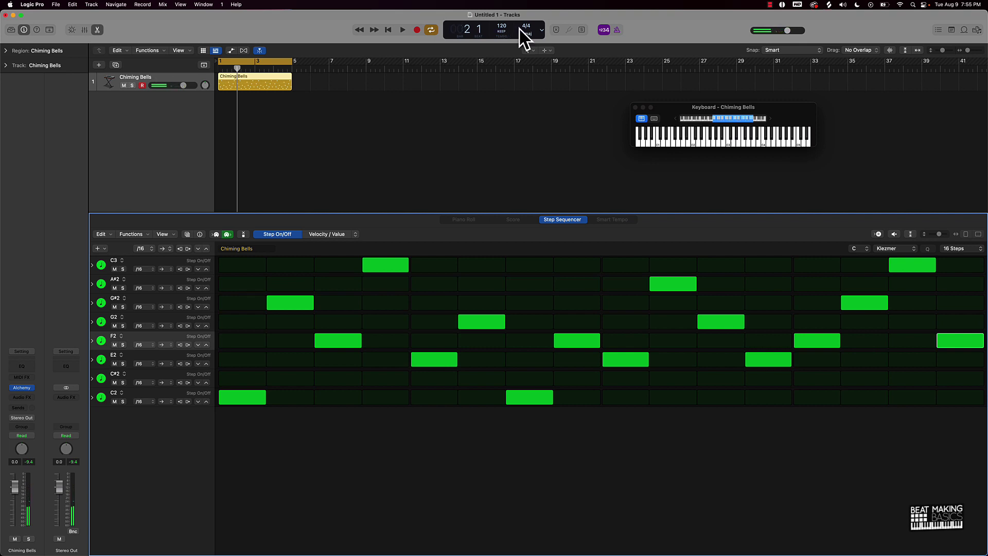
left_click_drag(502, 28, 498, 69)
key("space")
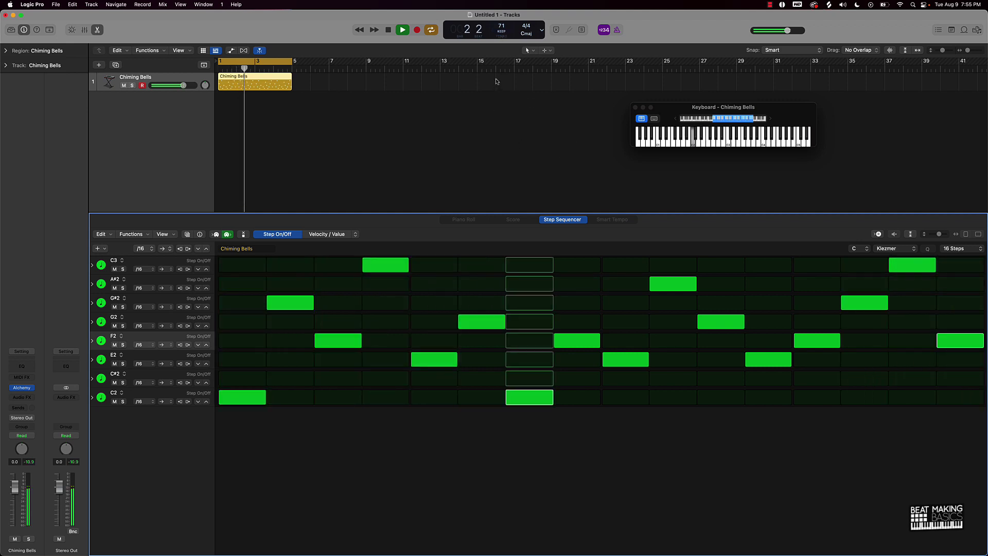
left_click_drag(501, 29, 502, 30)
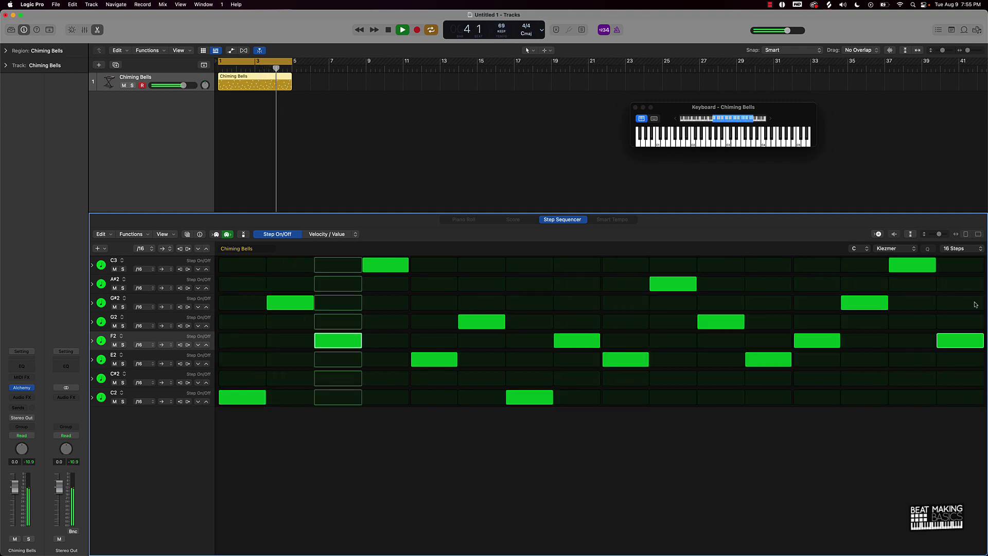
- Change the pattern's key from C to D# and audition the transposed melody
key("space")
left_click(860, 252)
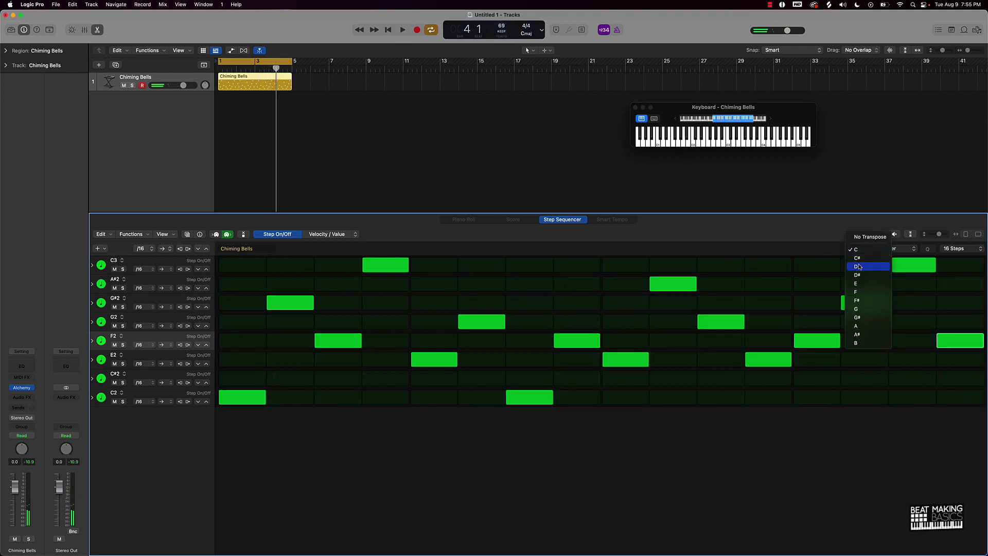
left_click(858, 275)
key("space")
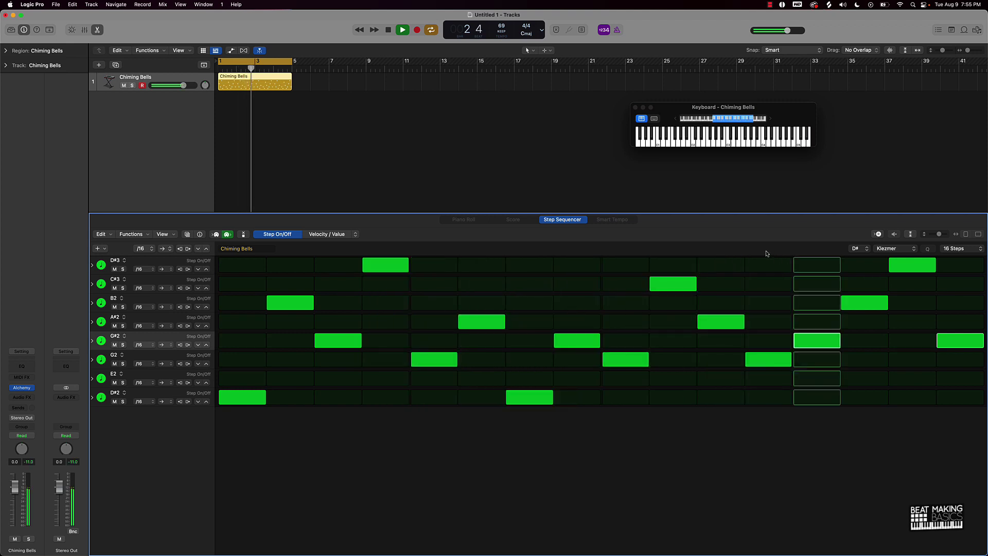
key("space")
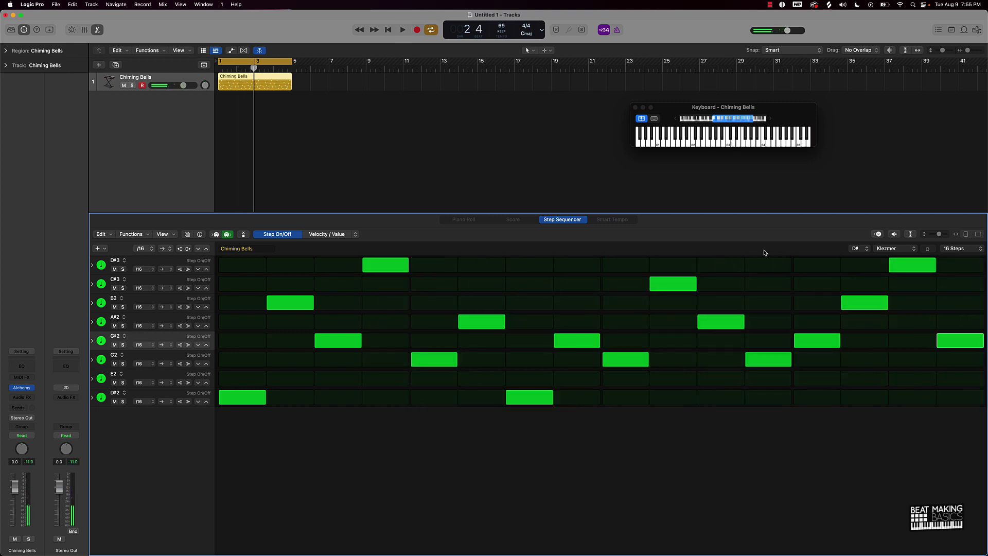